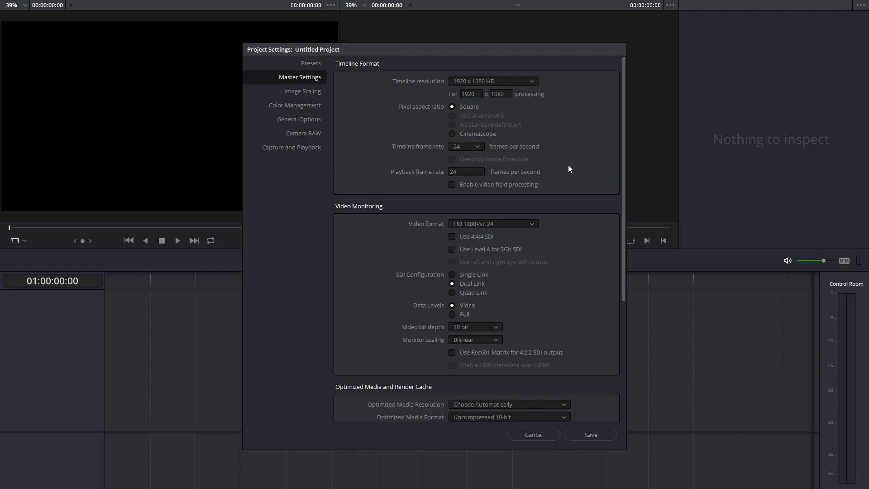
- In Master Settings, set the timeline frame rate to 30 and the playback frame rate to 30
click(478, 147)
click(472, 199)
click(466, 173)
text(30)
- Save the 30 fps settings, go to the Media page, and place clip C0004 on the timeline
click(608, 434)
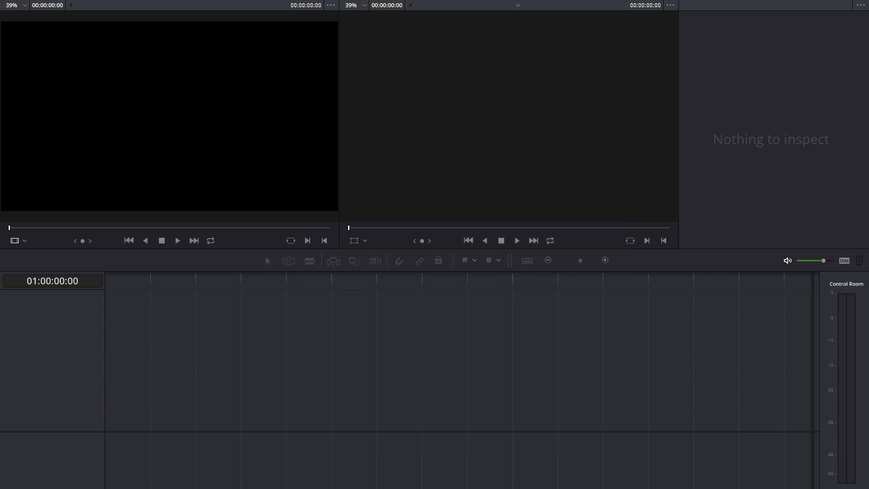
key(shift+2)
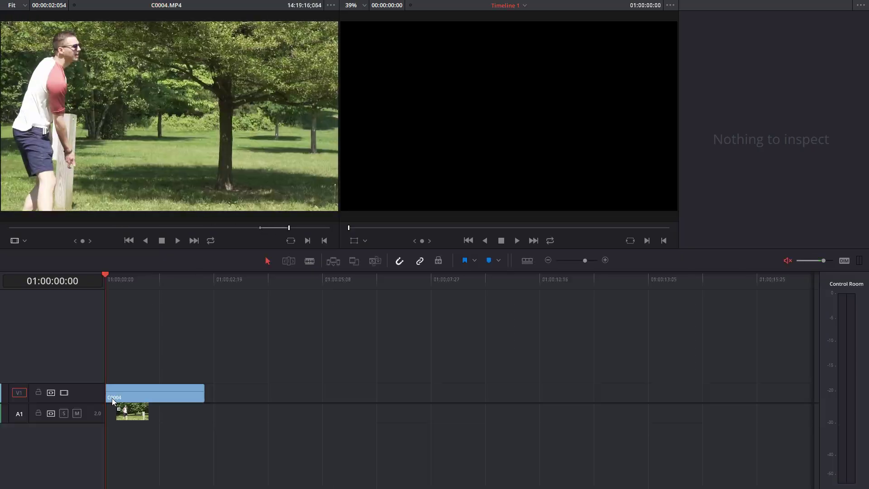
drag(112, 398, 113, 399)
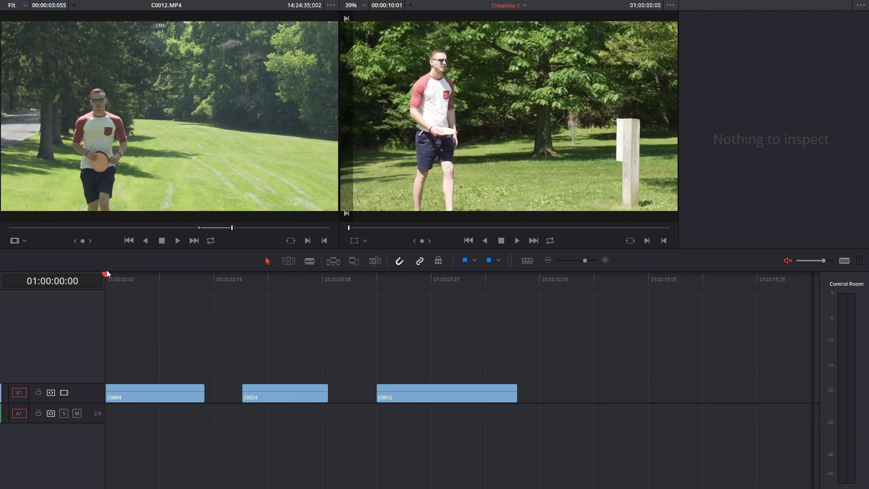
drag(107, 274, 191, 278)
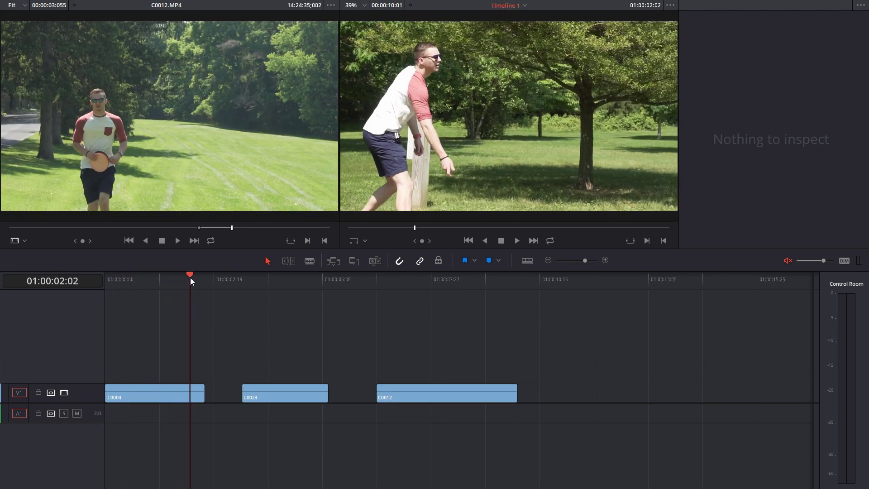
- Change C0004's clip speed to 25% with Ripple sequence on, then return the playhead to the start
right_click(174, 398)
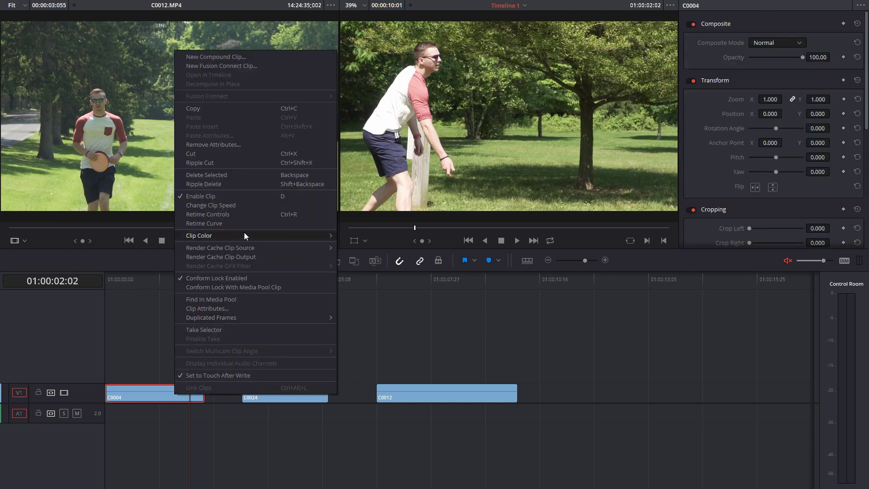
click(241, 205)
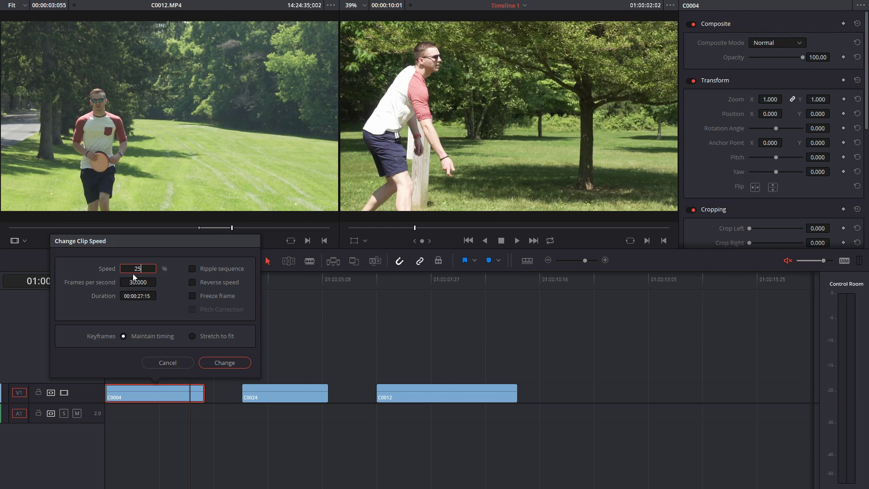
text(25)
click(193, 268)
click(213, 367)
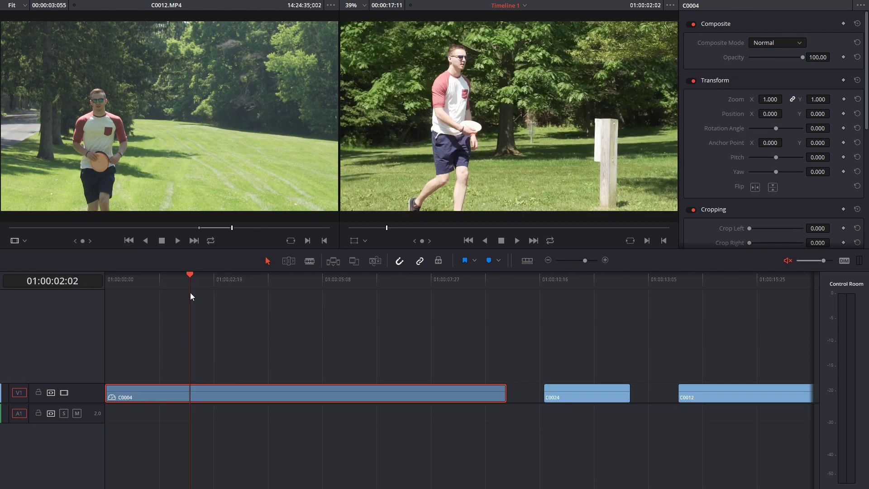
drag(183, 278, 78, 289)
- Play the edit, then show retime controls on C0024 and zoom the timeline in twice
key(space)
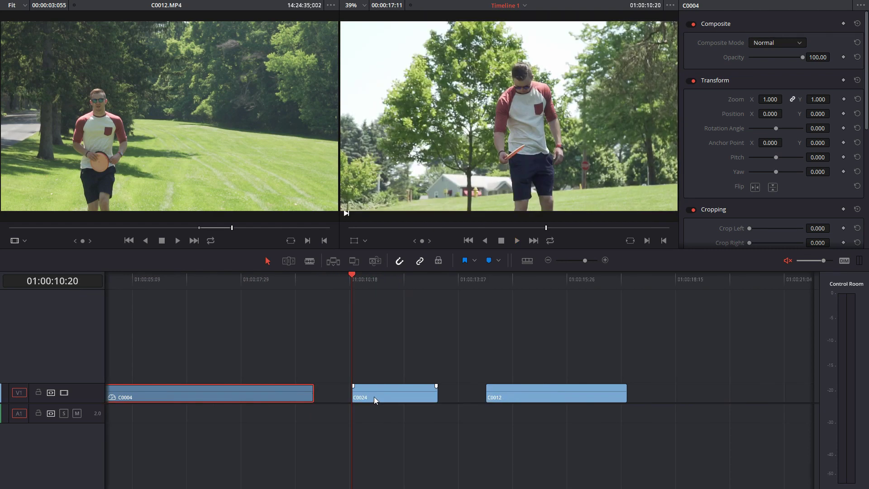
right_click(375, 396)
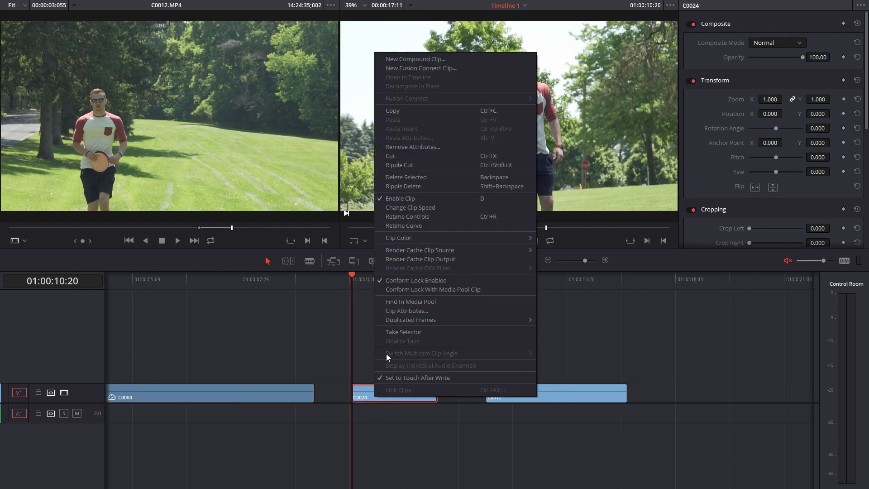
click(422, 217)
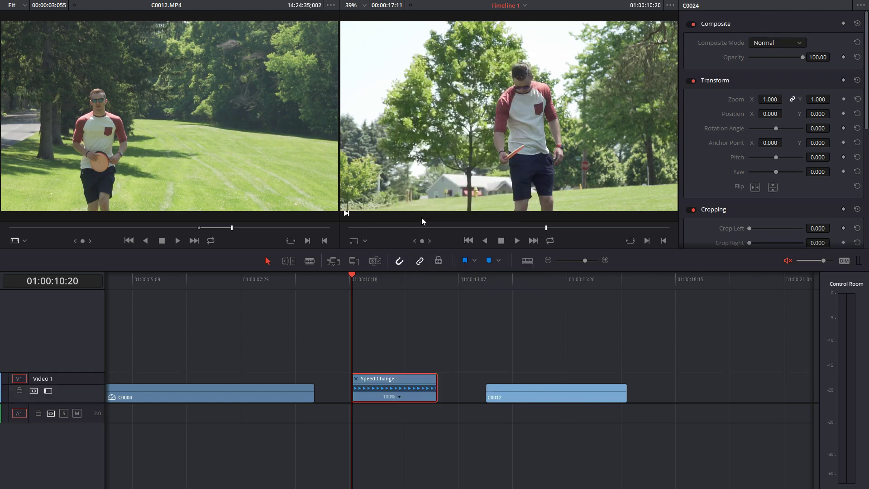
click(605, 261)
click(605, 260)
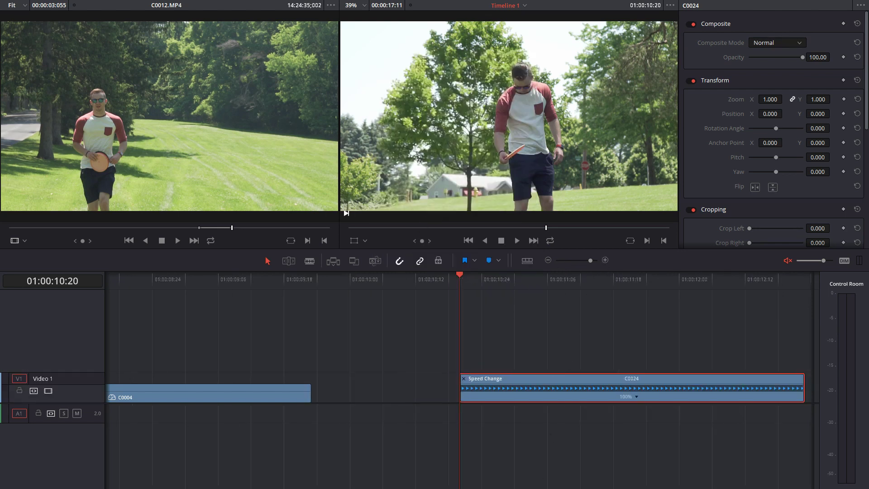
scroll(552, 487, right, 5)
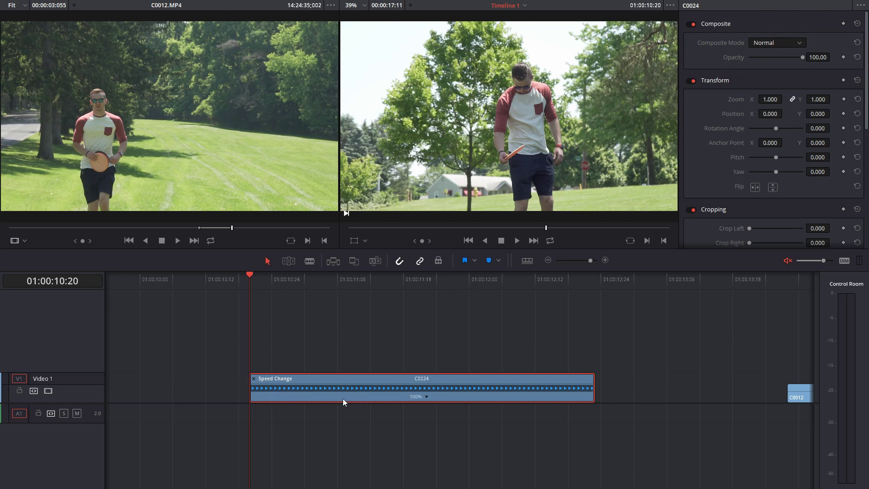
- Apply a stepped upward speed ramp (10% to 90%) to C0024, adjust the first step, and play it
click(427, 397)
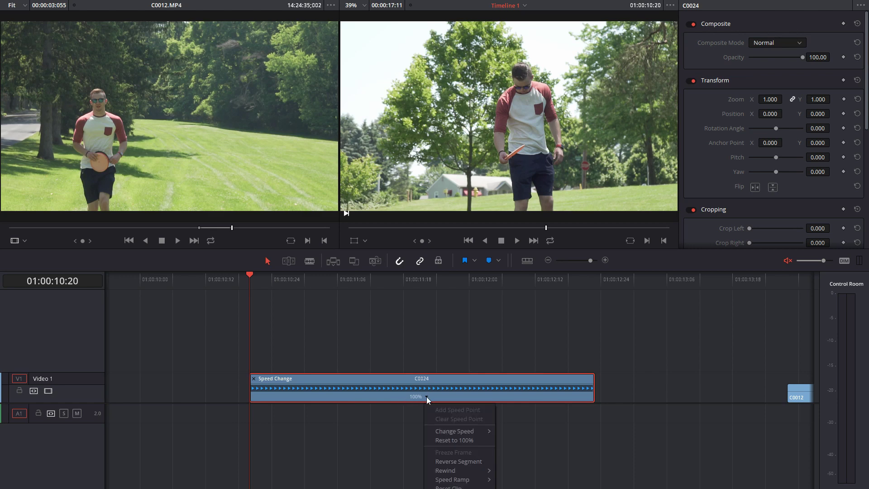
mouse_move(467, 470)
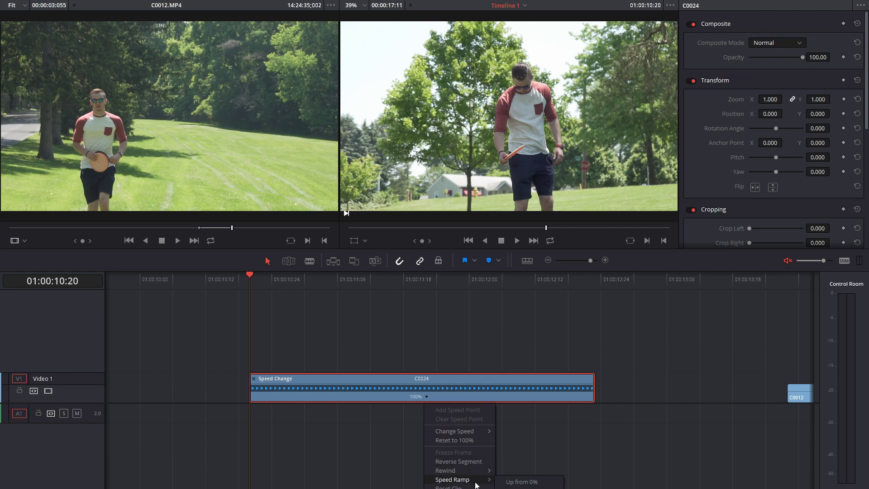
click(514, 481)
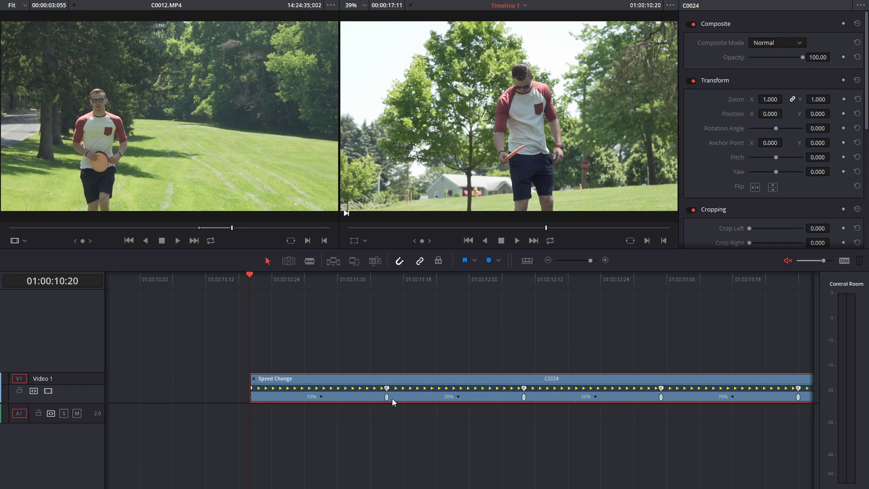
mouse_move(387, 399)
mouse_down()
mouse_move(373, 396)
mouse_move(387, 398)
mouse_up()
key(space)
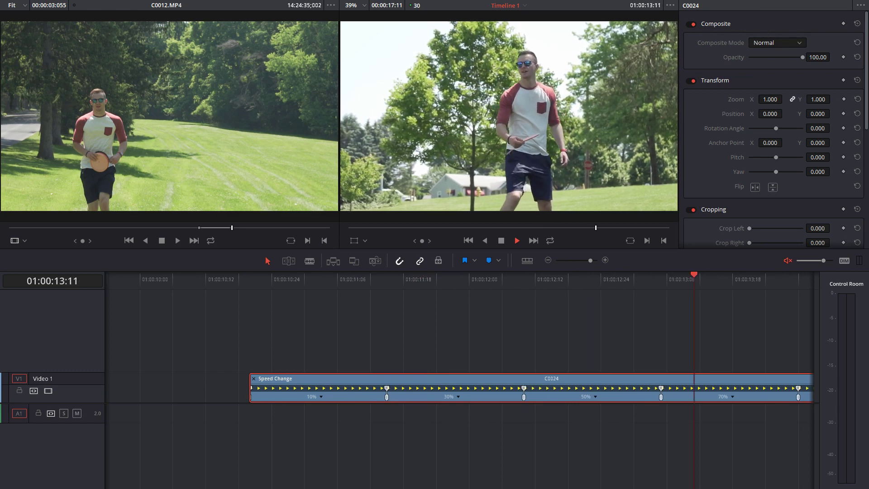
- Stop playback, nudge C0012 later, show its Retime Curve, and zoom the timeline out twice
key(space)
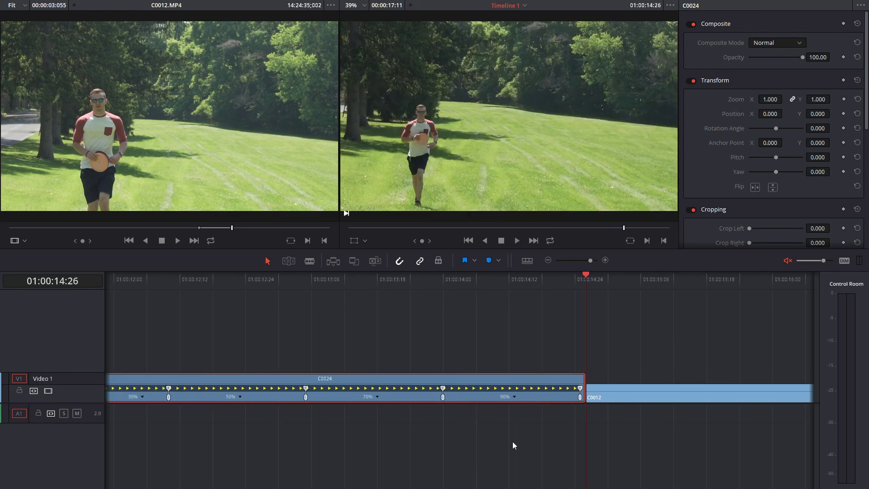
scroll(405, 398, right, 5)
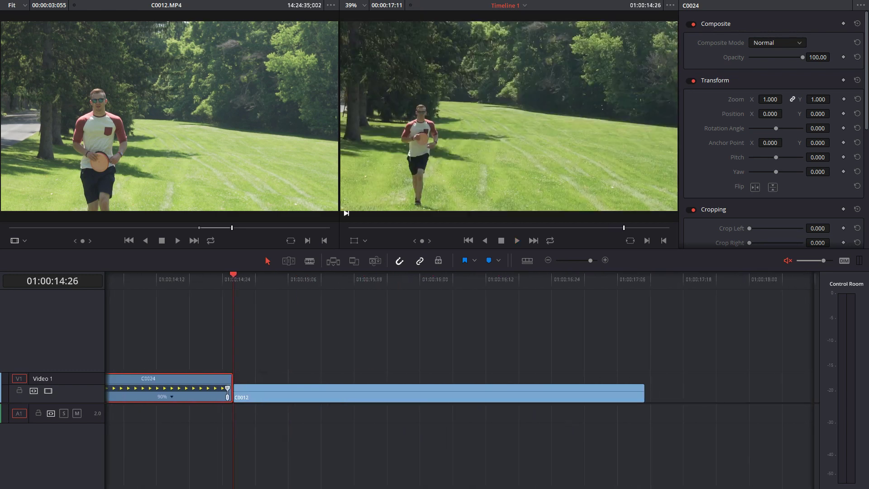
drag(448, 398, 496, 399)
right_click(392, 397)
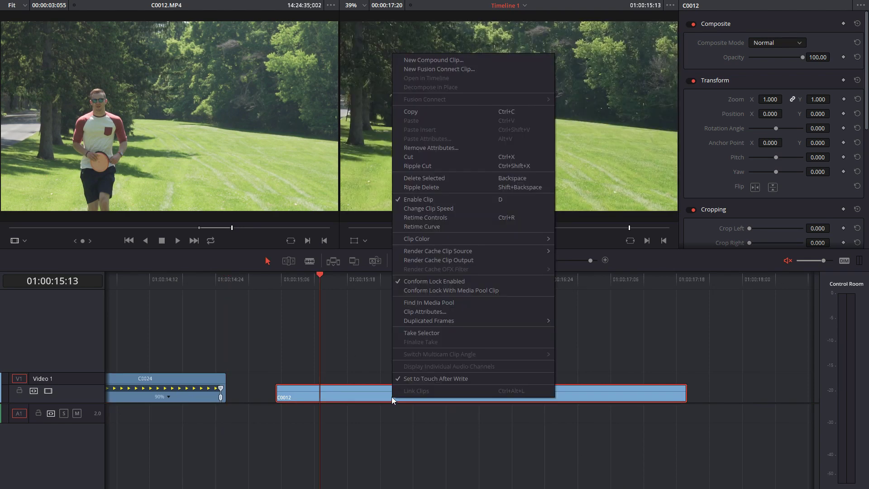
click(420, 228)
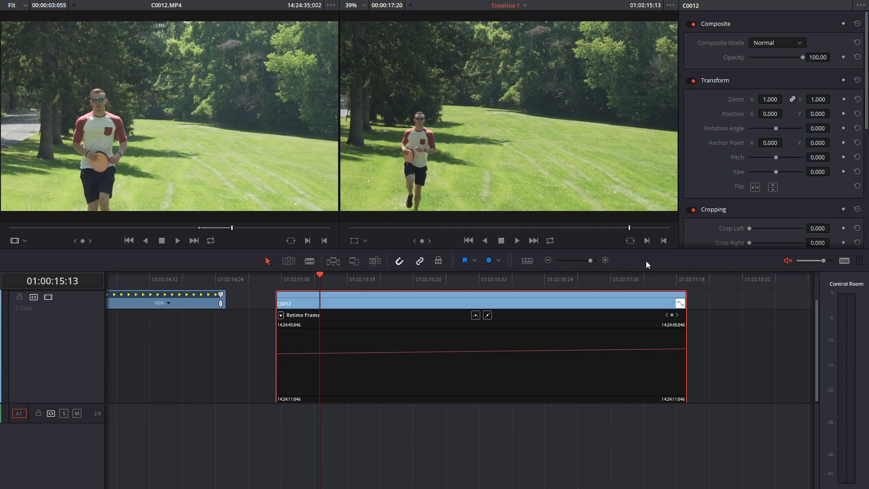
click(548, 260)
click(548, 260)
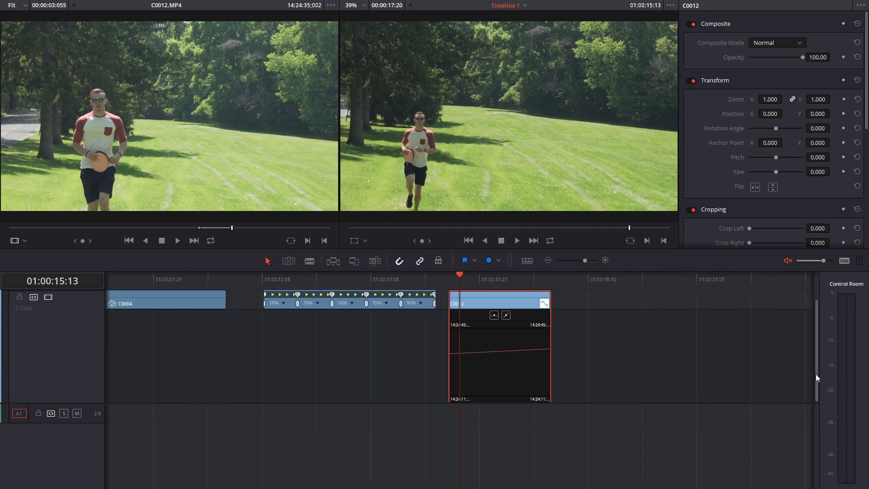
- Zoom in twice around C0012 and open the Retime Frame property dropdown in the curve editor
drag(816, 361, 807, 321)
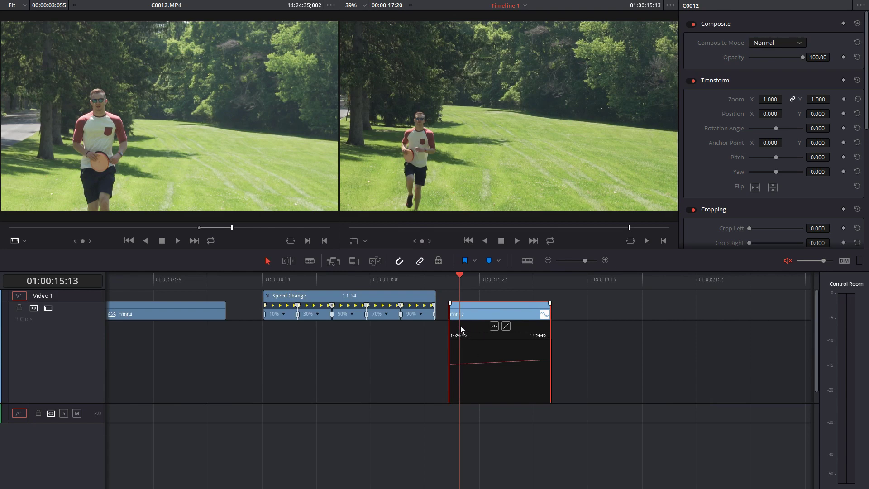
click(606, 260)
click(606, 260)
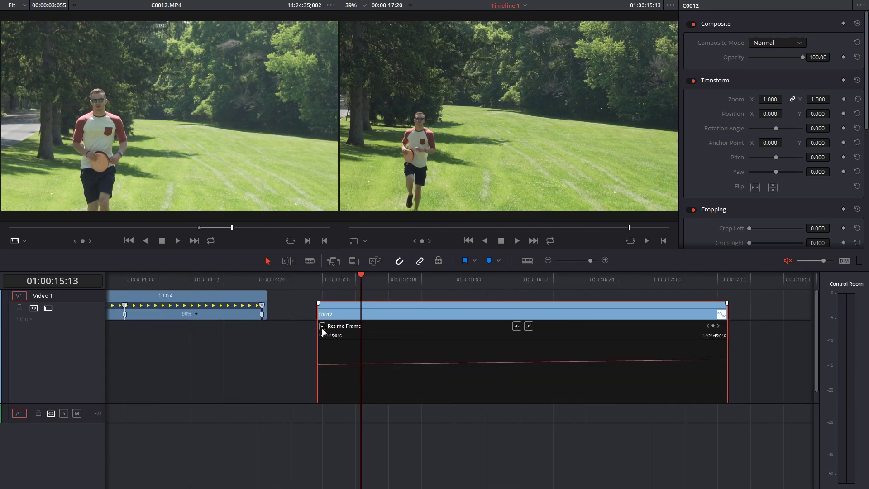
click(322, 326)
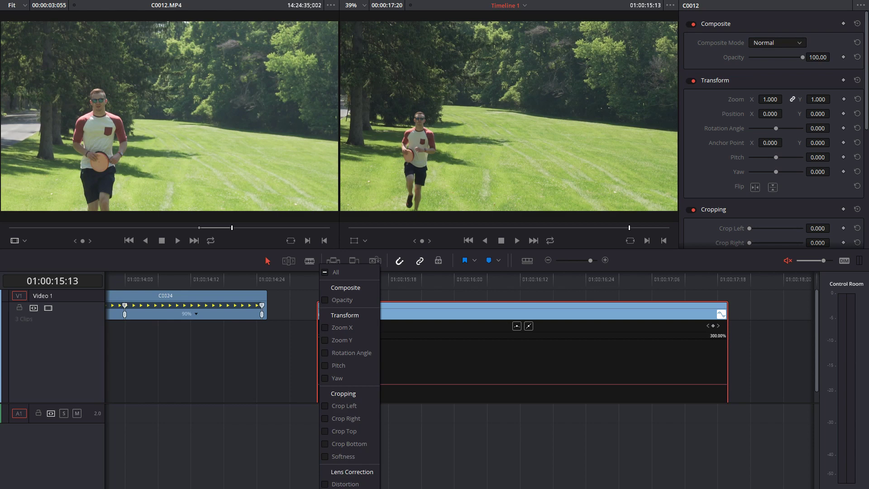
- Show the Retime Speed curve, keyframe it at 01:00:16:02, and move the playhead to 01:00:17:08
click(389, 306)
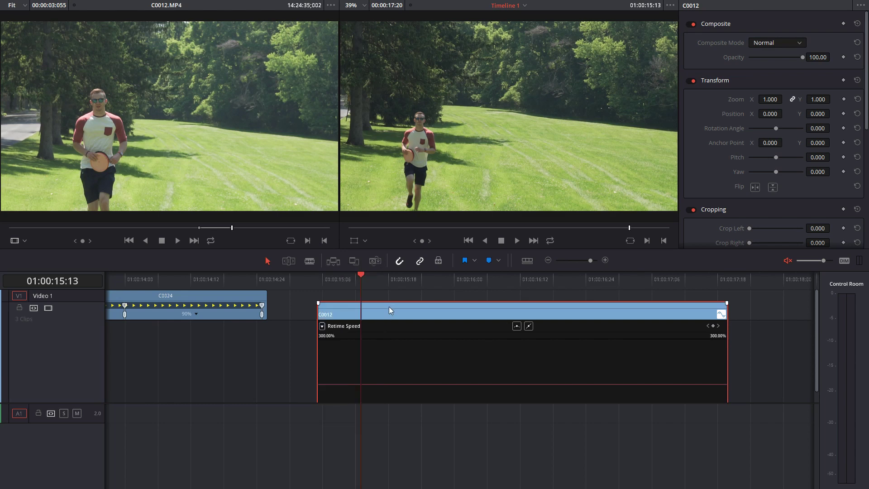
drag(362, 278, 468, 281)
drag(474, 386, 478, 378)
key(ctrl+z)
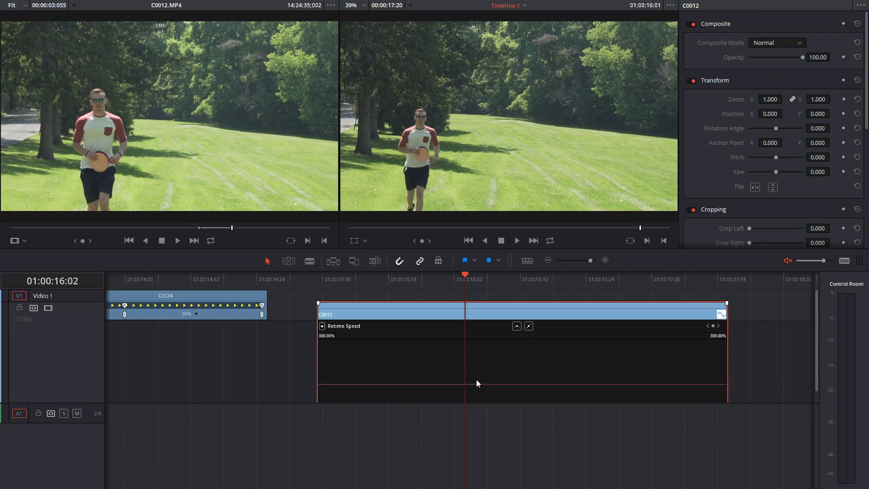
click(714, 325)
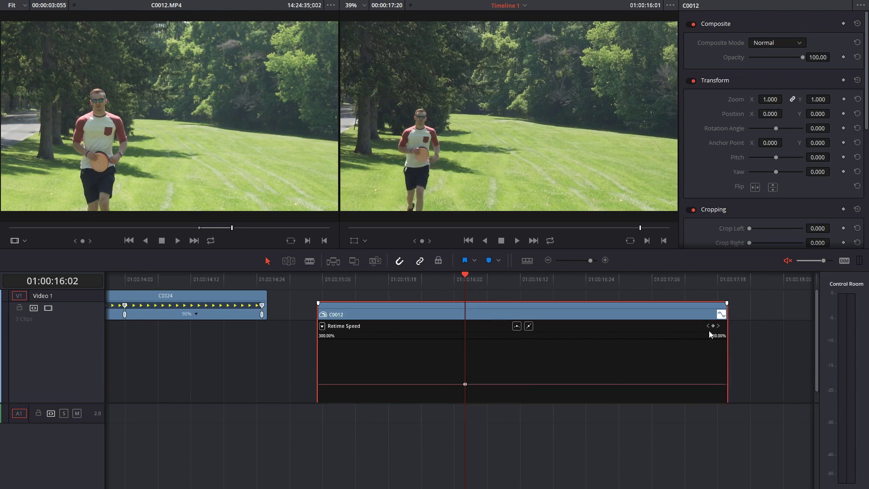
click(473, 277)
drag(472, 277, 664, 285)
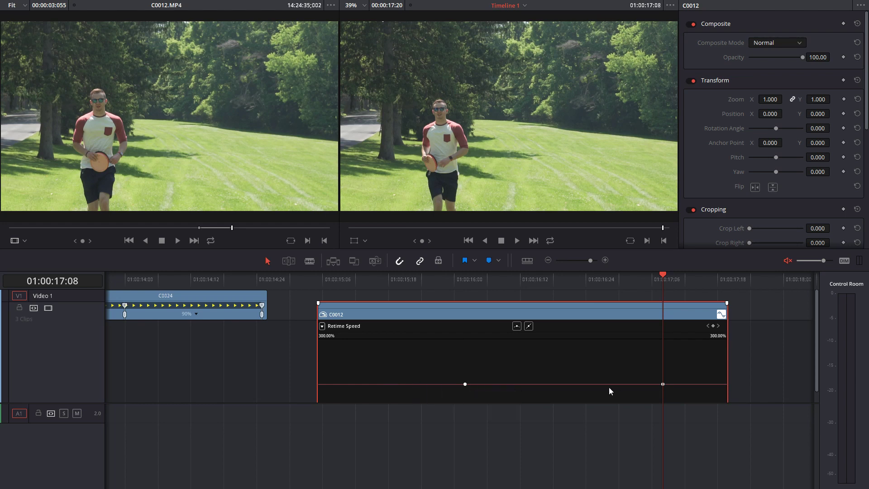
- Pull the curve segment after the first keyframe down to about 54%, zoom out, and play it
drag(568, 384, 599, 472)
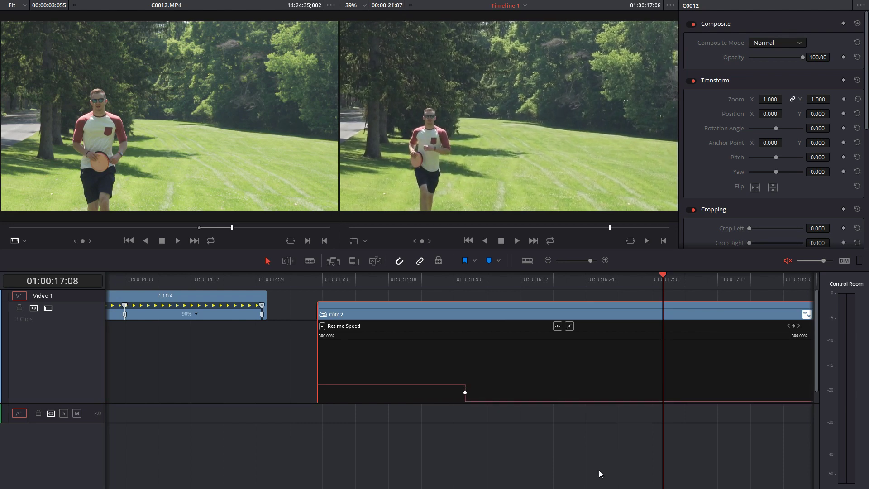
key(ctrl+minus)
key(ctrl+minus)
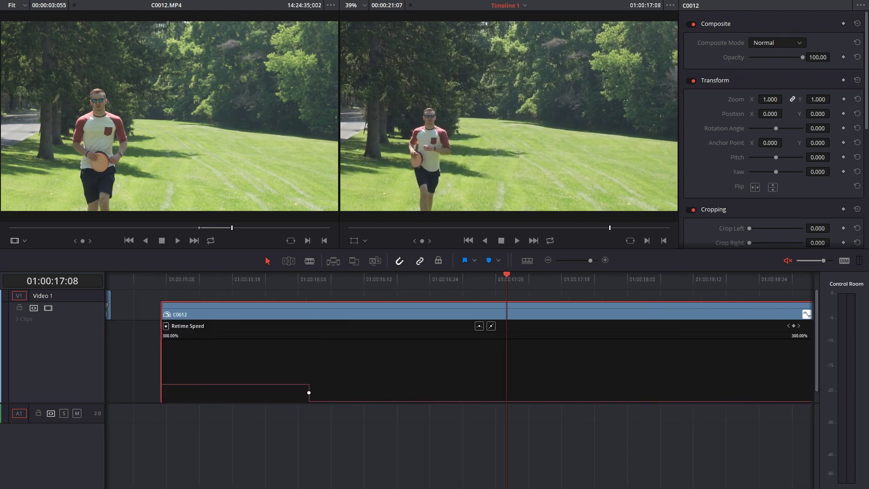
click(383, 279)
key(space)
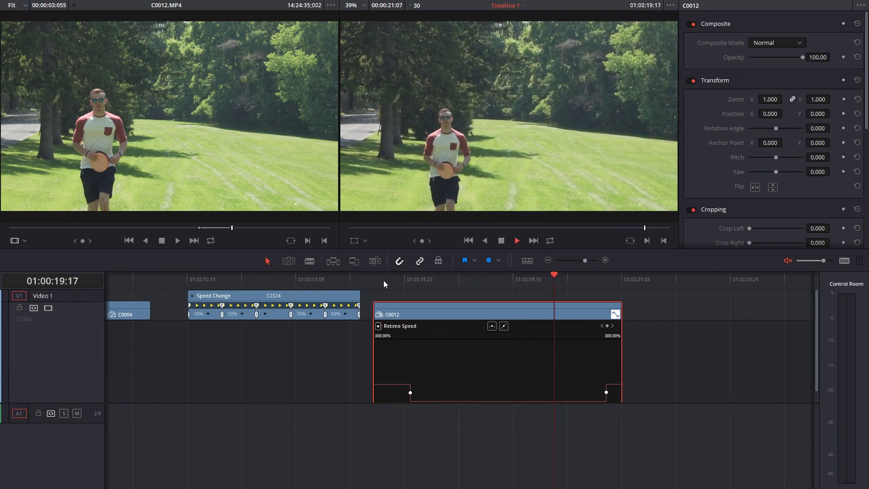
- Extend C0012's end by +04:06 and play it back to review
key(space)
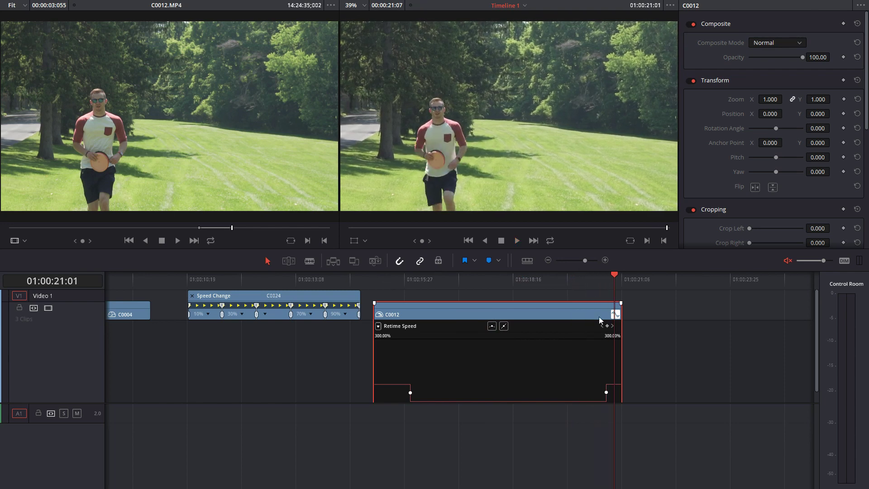
click(624, 314)
drag(624, 314, 803, 310)
click(514, 285)
key(space)
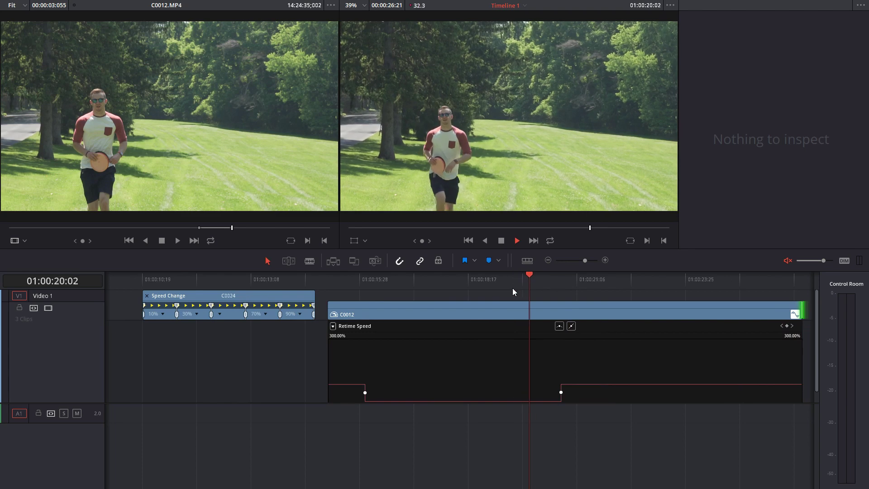
key(space)
- Move the playhead to 01:00:20:23, select C0012, and jump to the next speed keyframe
click(559, 285)
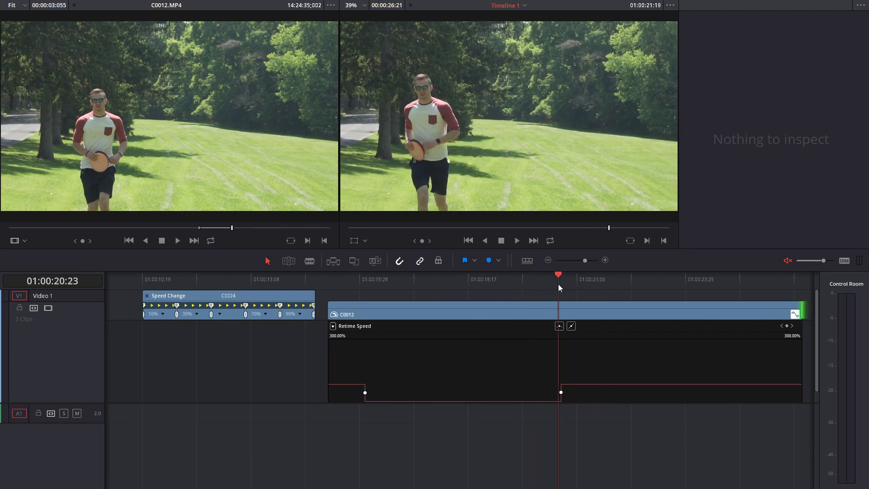
click(793, 331)
key(Right)
key(Right)
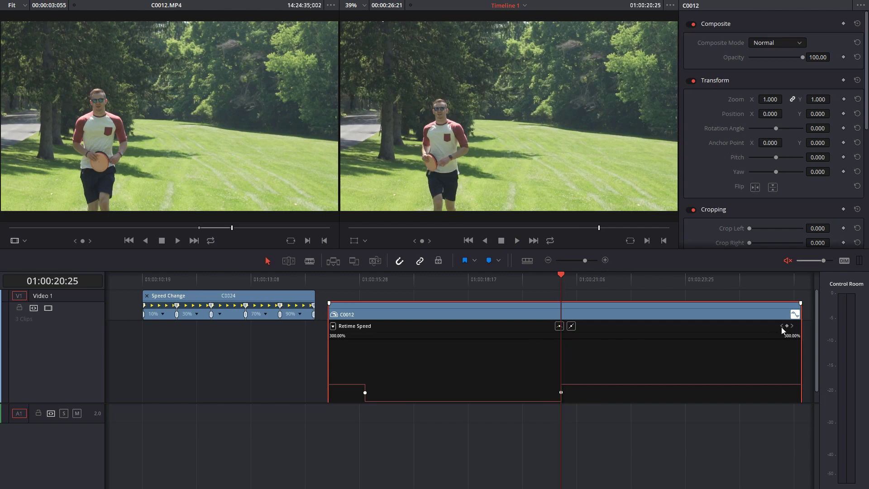
- Make C0012's second retime keyframe a smooth Bezier ease, widen it, and play it back
click(561, 392)
click(561, 326)
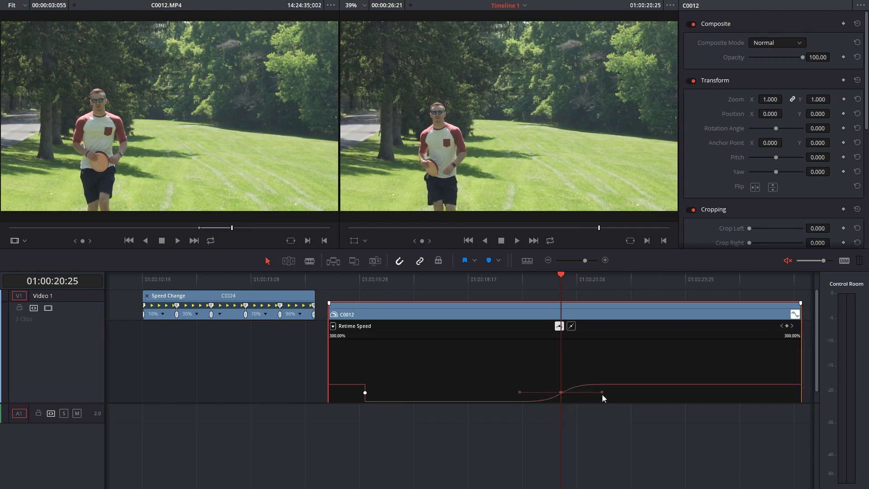
drag(602, 392, 628, 392)
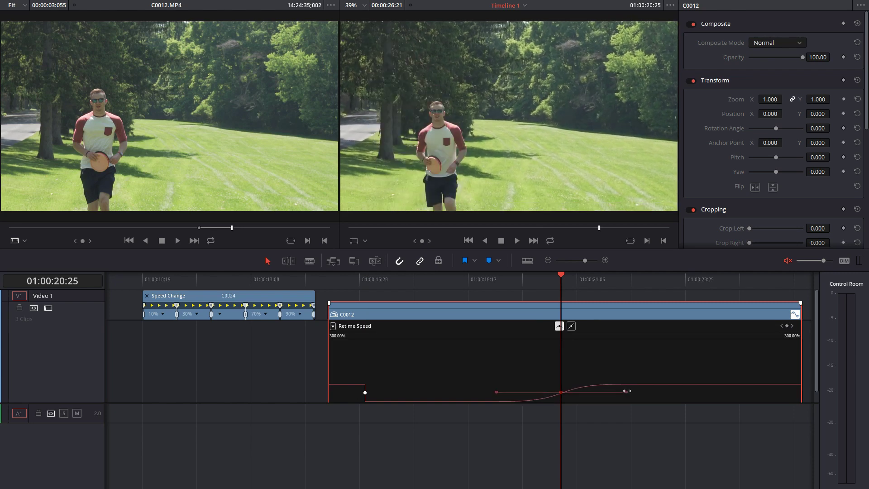
drag(472, 280, 455, 286)
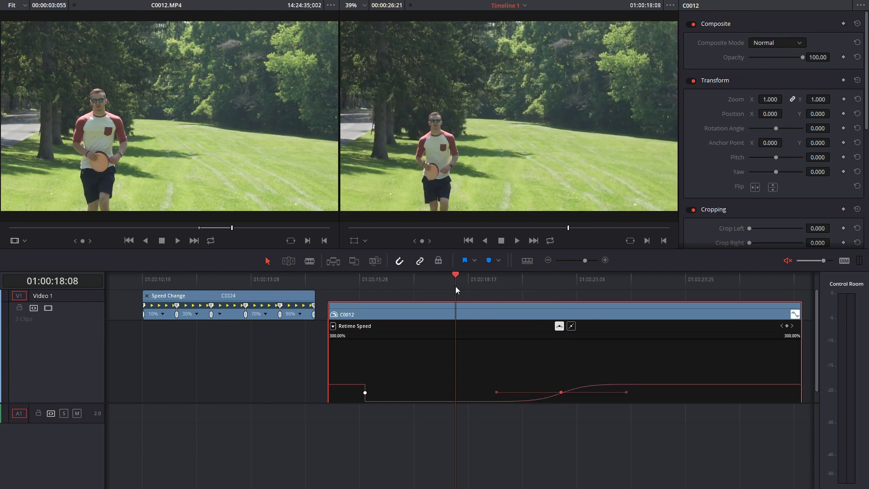
key(space)
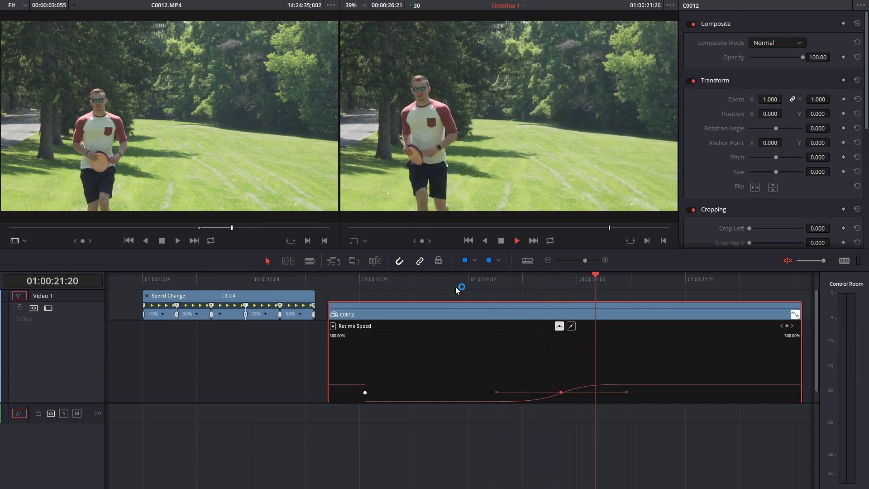
key(space)
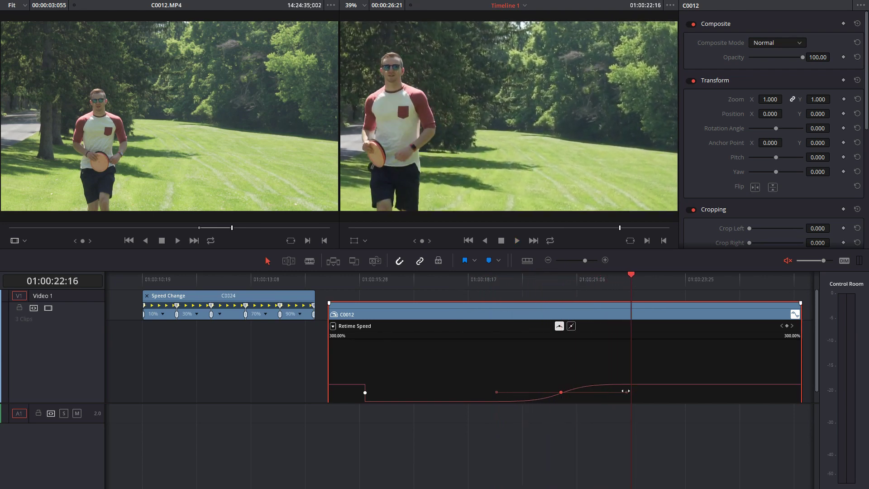
- Shorten the ease, shift the keyframe slightly earlier, and replay the adjusted ramp
drag(627, 392, 609, 392)
click(560, 392)
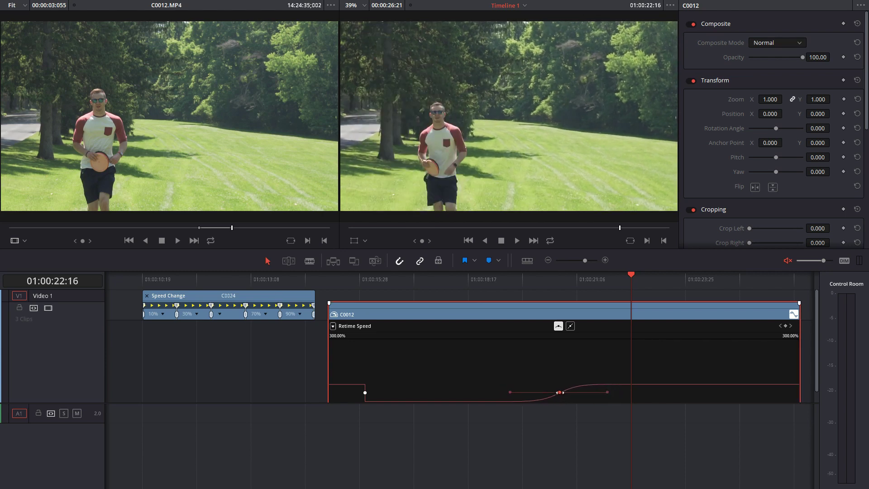
drag(561, 392, 535, 392)
click(474, 285)
key(space)
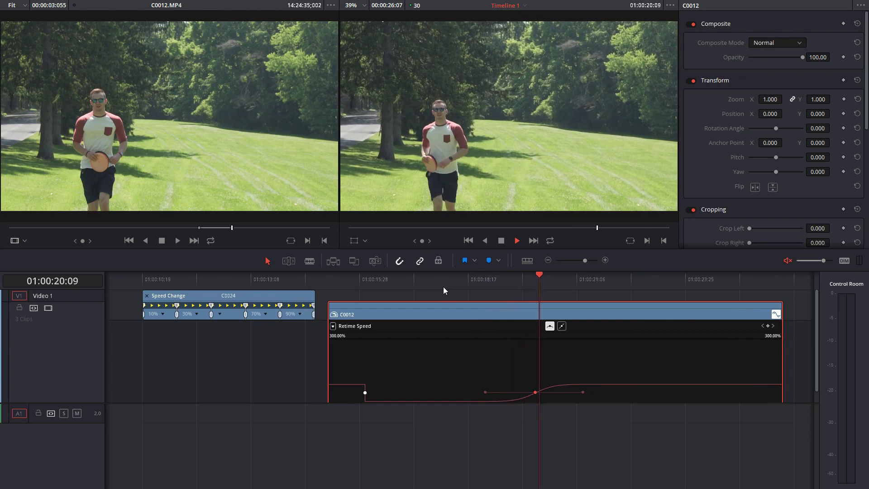
- Extend C0012's head to meet C0024 with no gap and speed its opening section to about 203%
key(space)
key(Left)
key(Left)
key(Left)
key(Left)
key(Left)
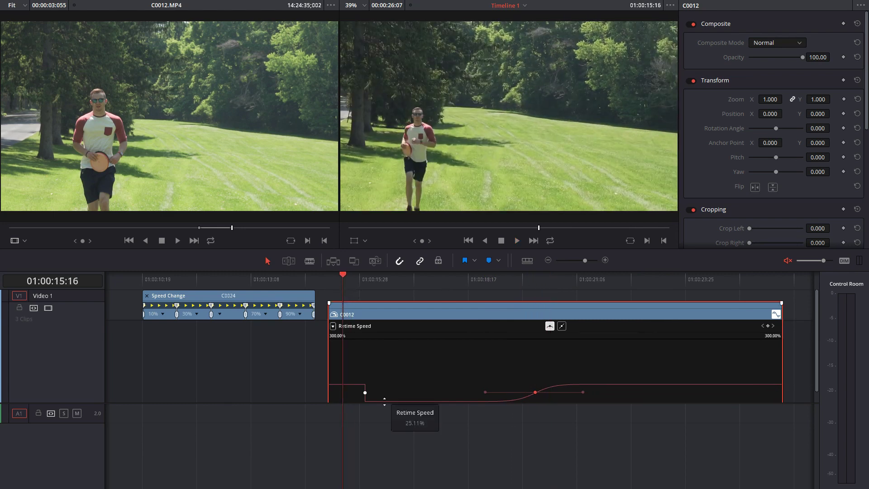
drag(404, 321, 525, 318)
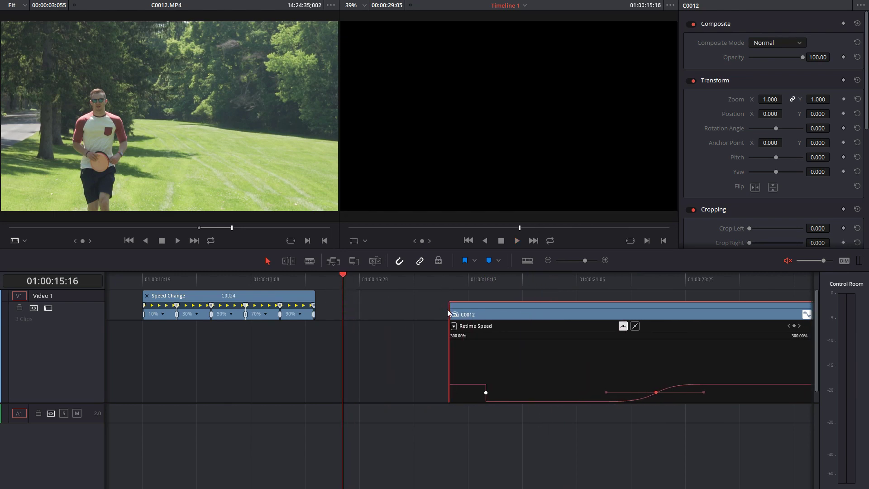
drag(449, 312, 317, 313)
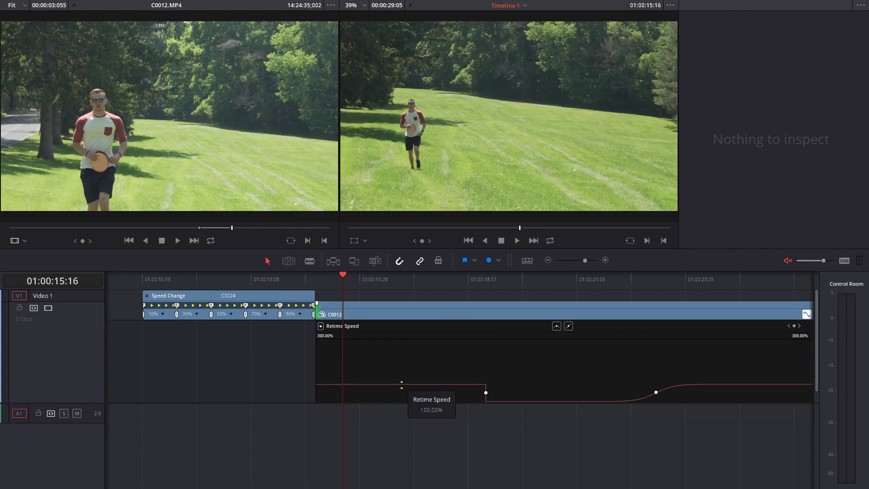
drag(402, 384, 422, 410)
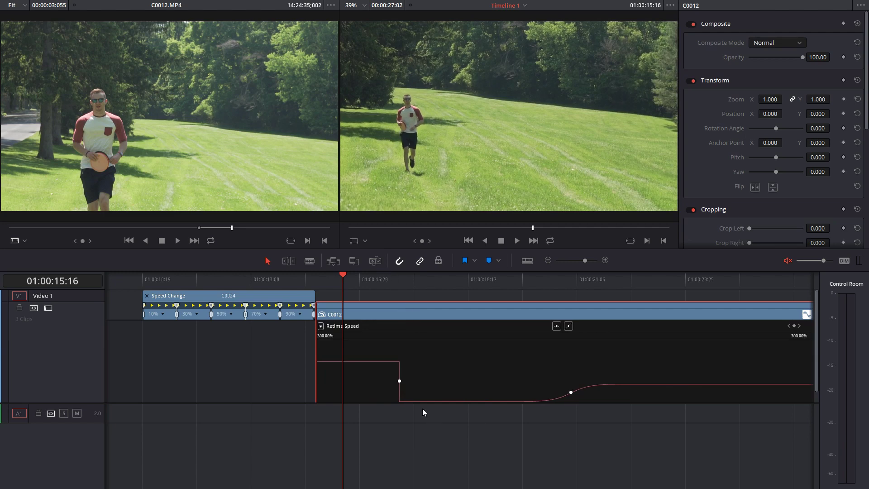
- Ease C0012's first retime keyframe into a Bezier curve, lengthen it, and play from 01:00:15:02
click(399, 381)
click(396, 286)
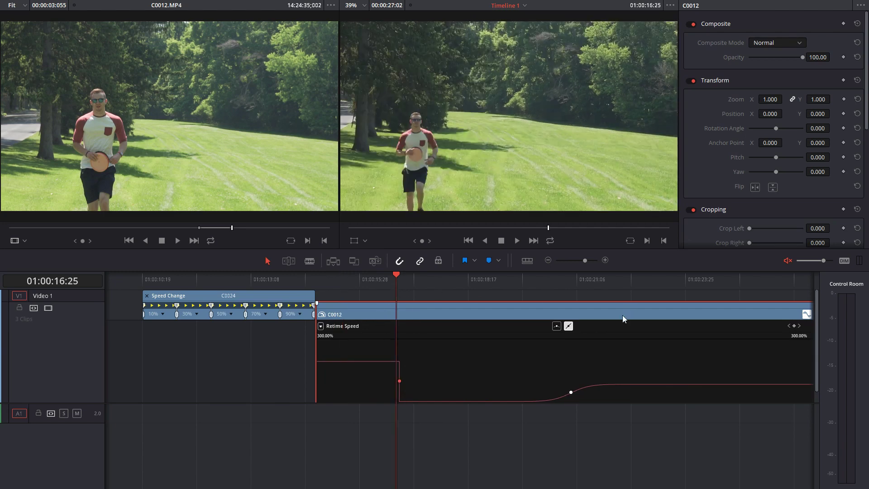
click(557, 326)
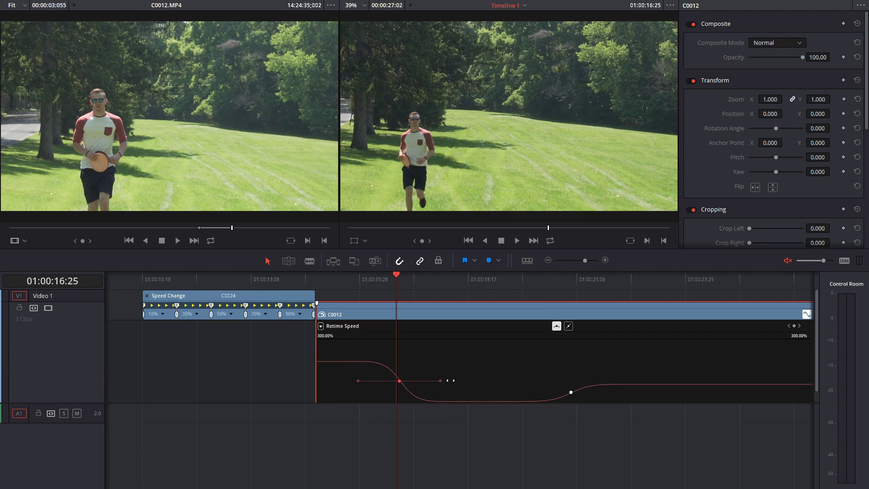
drag(447, 381, 456, 381)
drag(350, 286, 325, 281)
key(space)
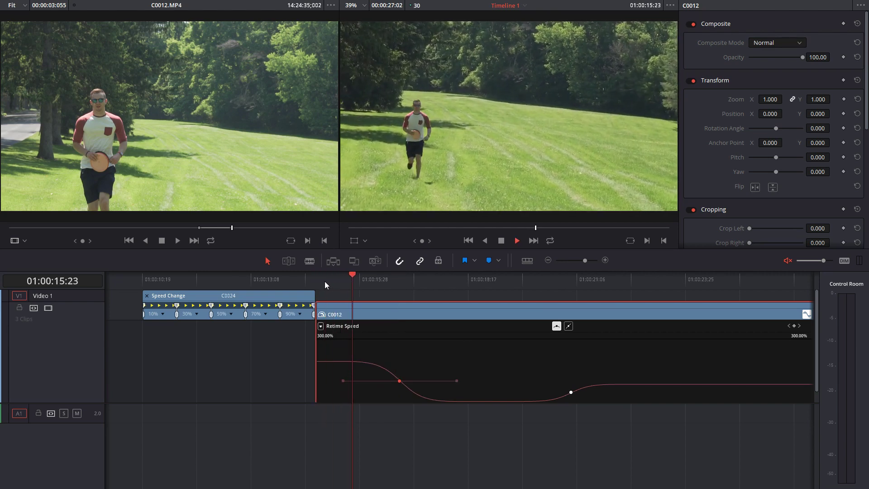